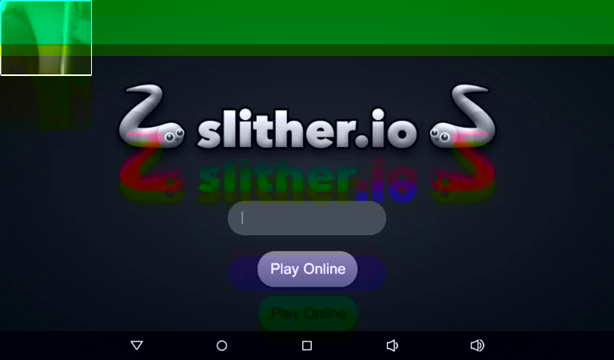
- Enter dkekdmsmo!w as the nickname and start a Play Online round
left_click(306, 218)
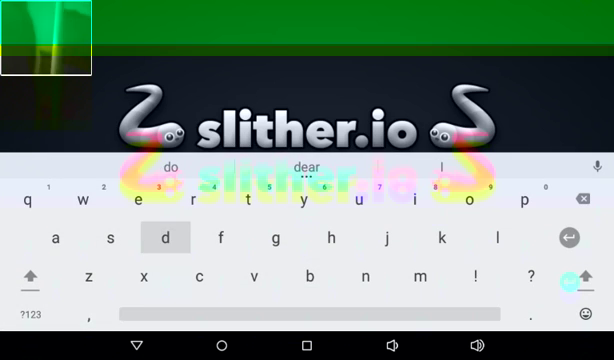
key("Return")
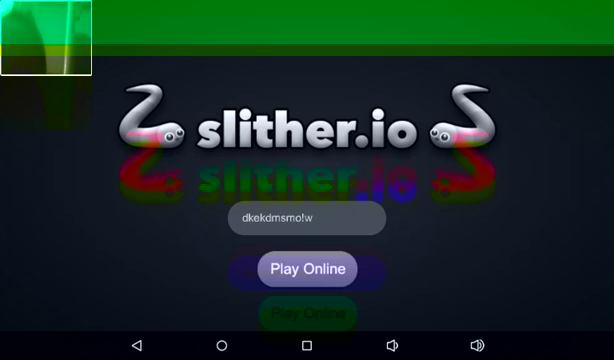
left_click(307, 268)
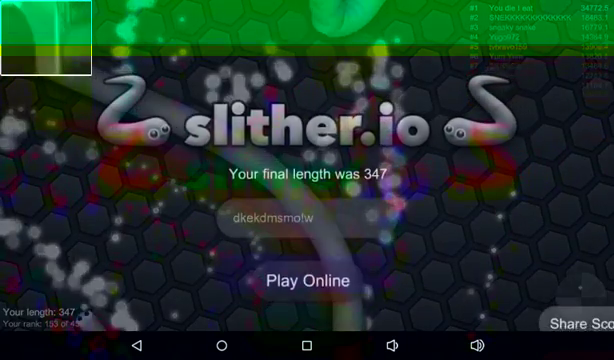
- Start a new online round from the game-over screen and play until it ends at 35.6
left_click(307, 268)
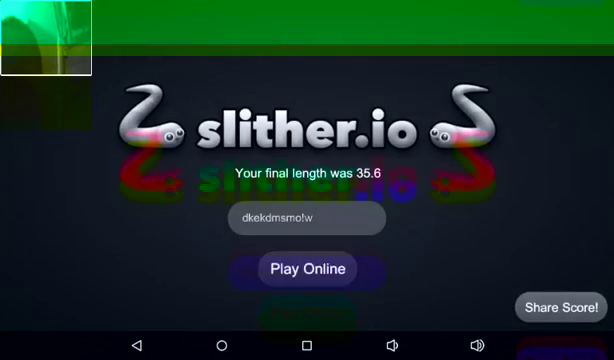
- Start another online round and play until it ends at length 177.8
left_click(307, 268)
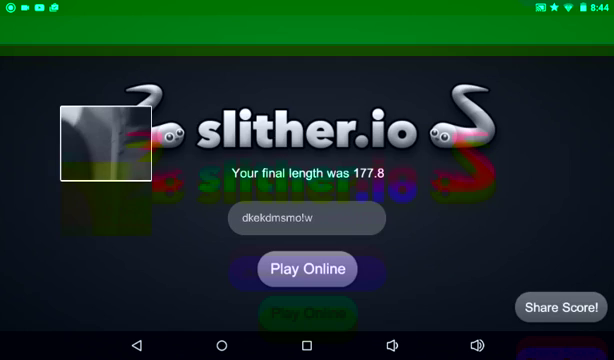
- Pull down the Android notification shade over the start screen
left_click_drag(307, 5, 307, 200)
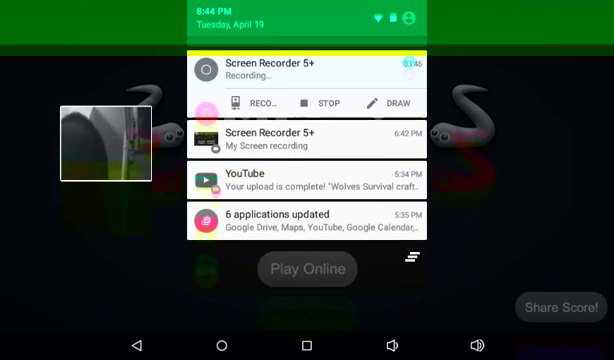